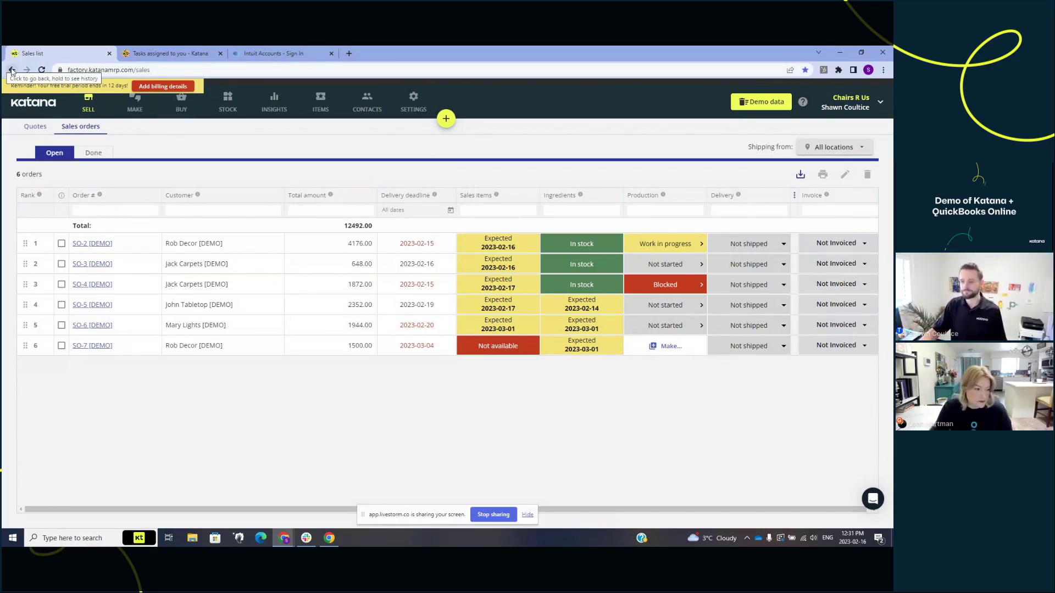
# Open the first-ranked sales order and go to the manufacturing order for its brown Television stand, down to the operations.
pyautogui.click(527, 515)
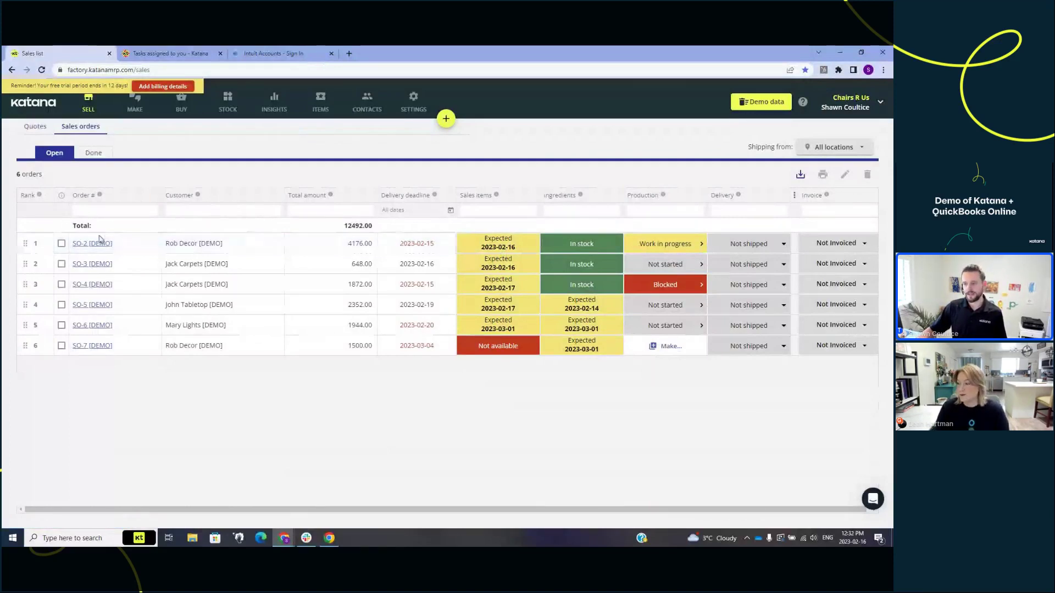
pyautogui.click(78, 247)
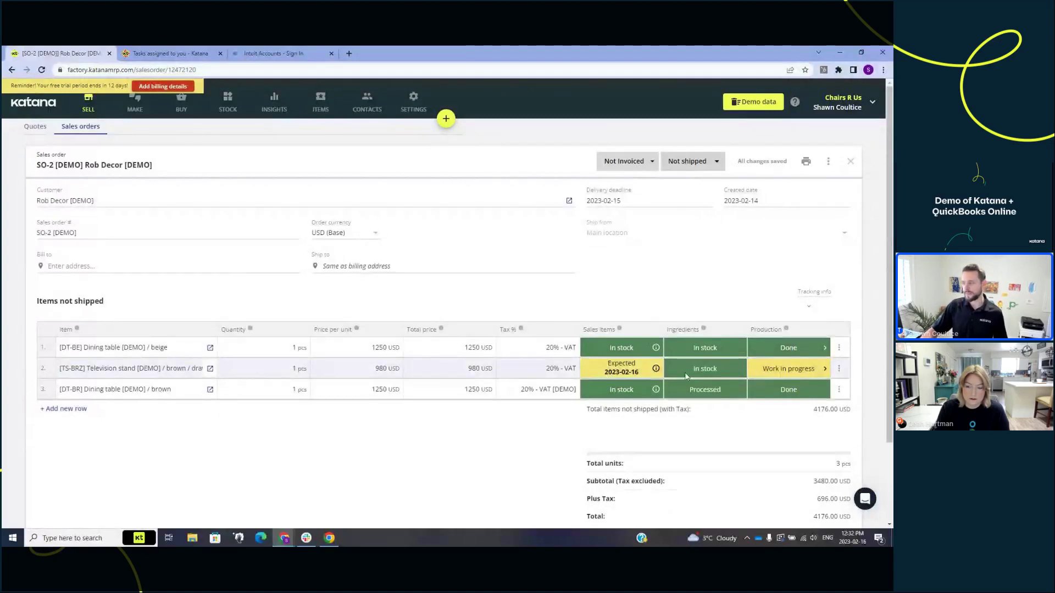
pyautogui.click(792, 373)
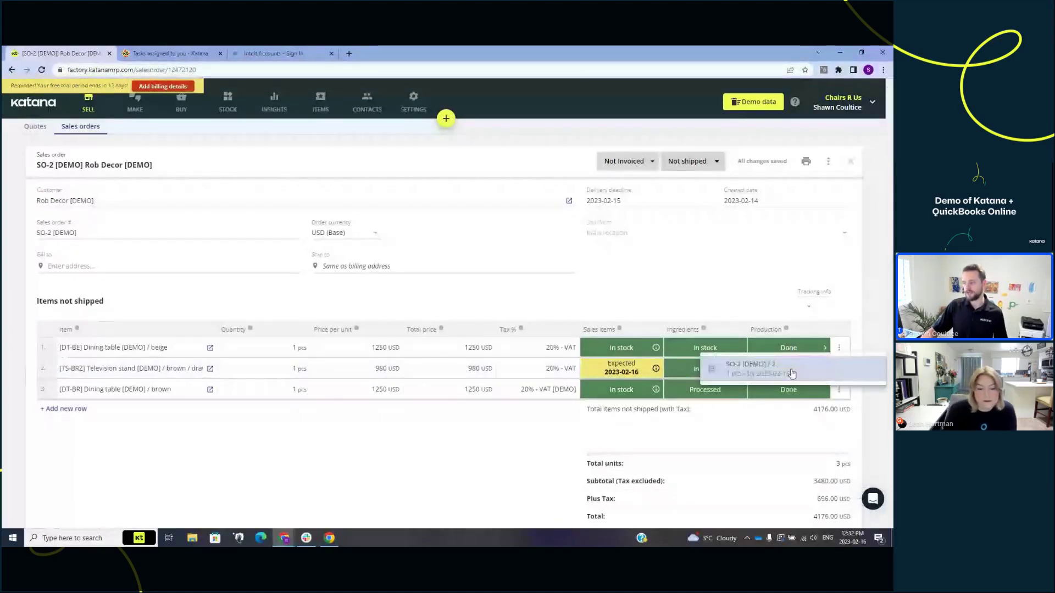
pyautogui.click(791, 372)
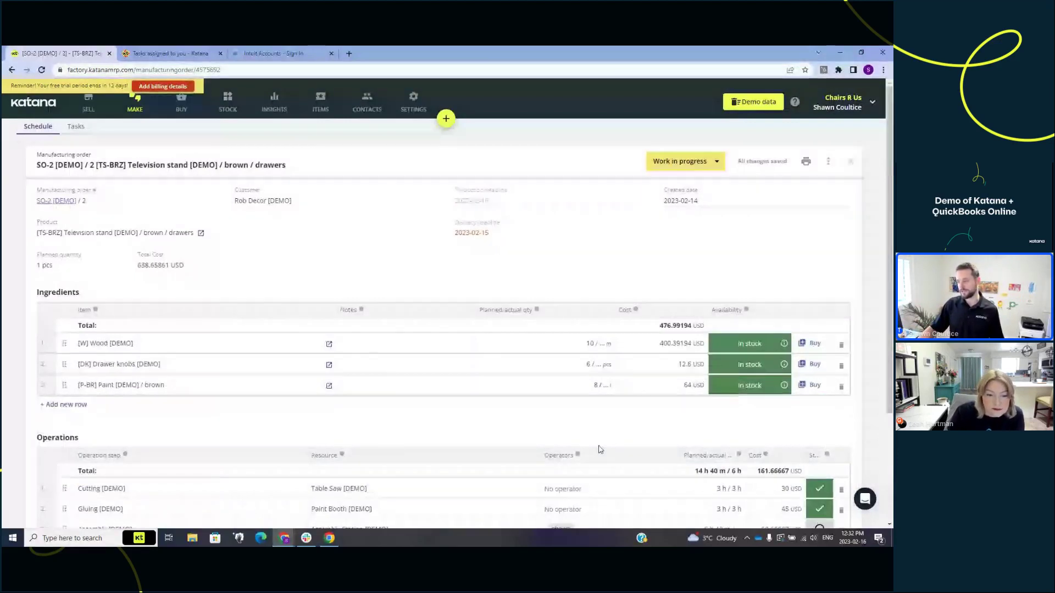
pyautogui.scroll(-3, 600, 449)
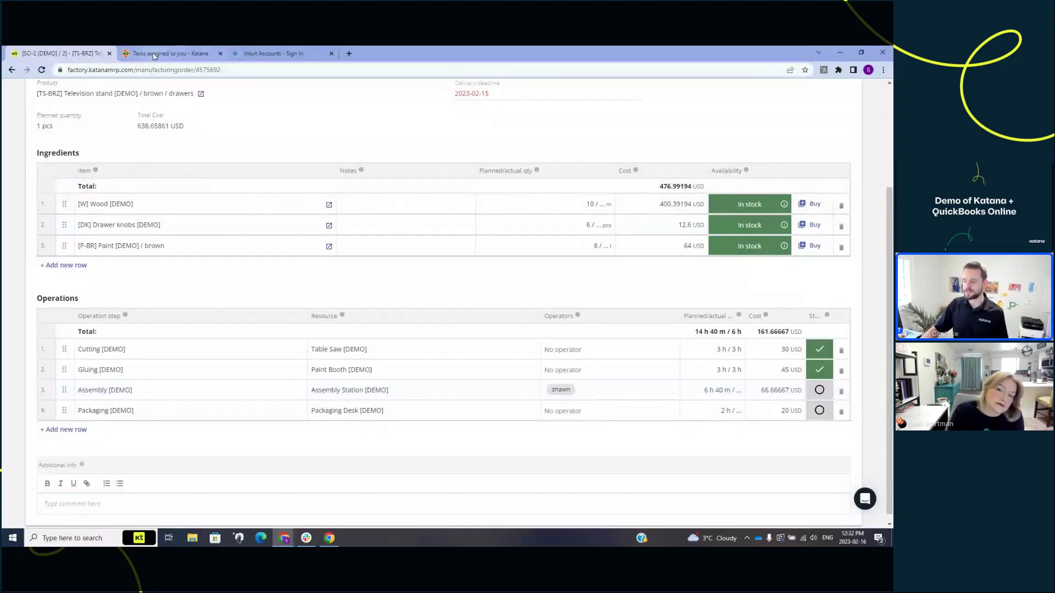
# Switch to the shop floor task list, then start and finish the Assembly task for the brown Television stand with drawers.
pyautogui.moveTo(155, 55)
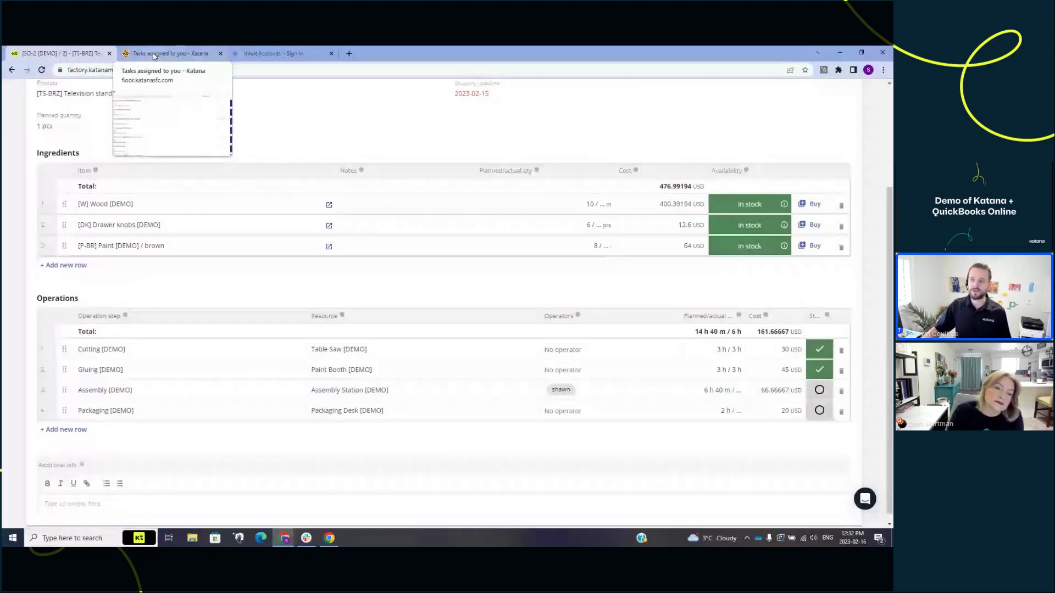
pyautogui.click(155, 55)
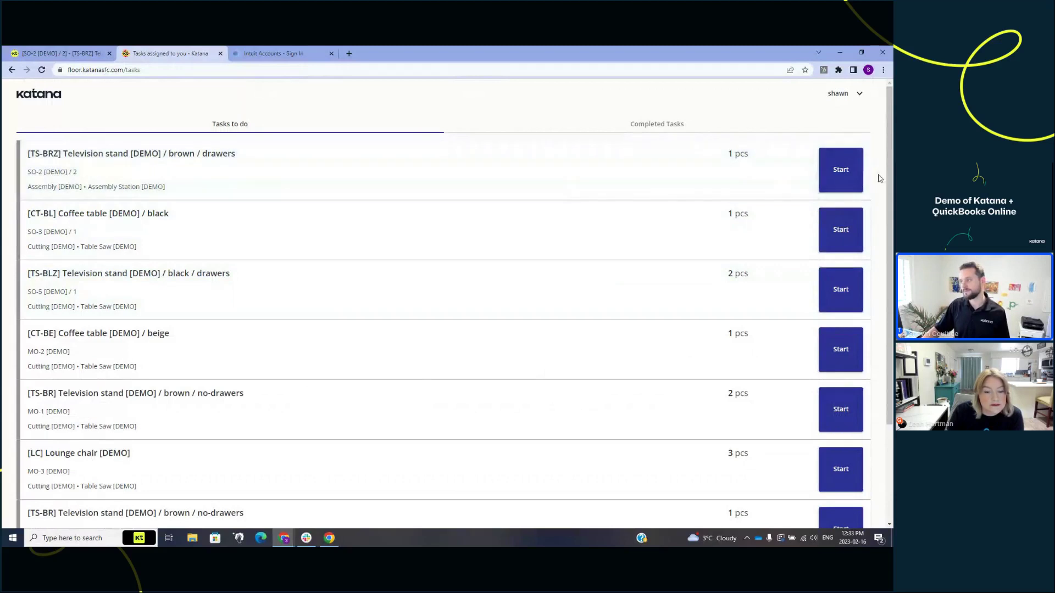
pyautogui.click(826, 171)
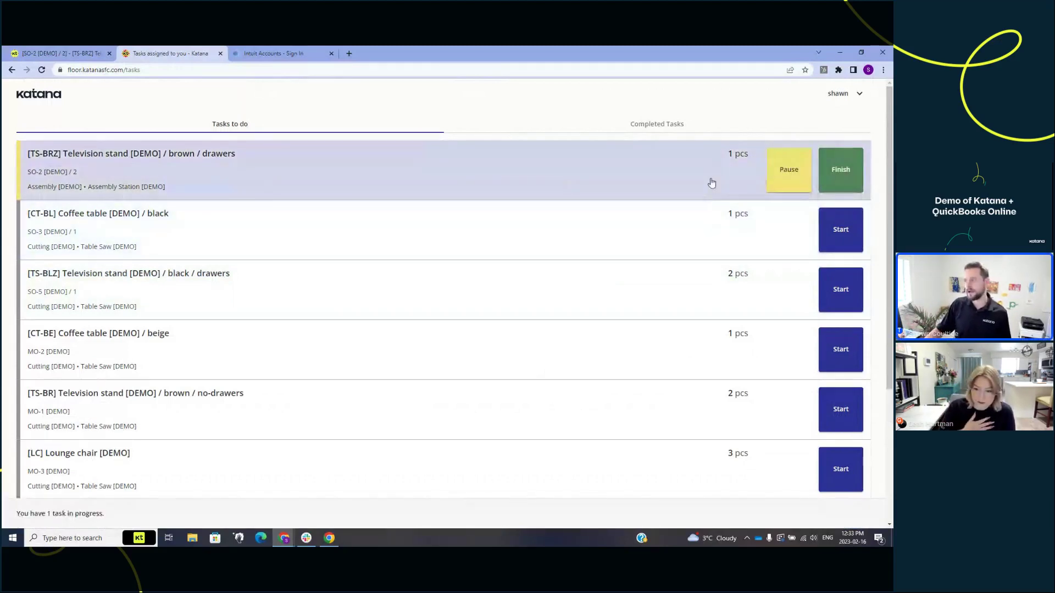
pyautogui.click(841, 176)
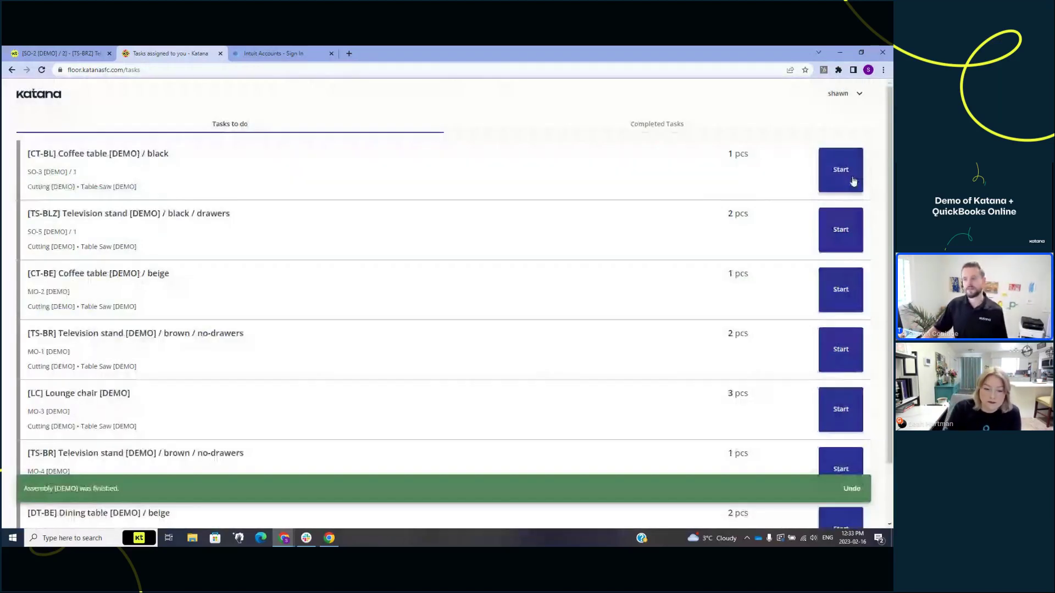
# Return to the Television stand's manufacturing order and set its Packaging operation to Completed.
pyautogui.click(95, 54)
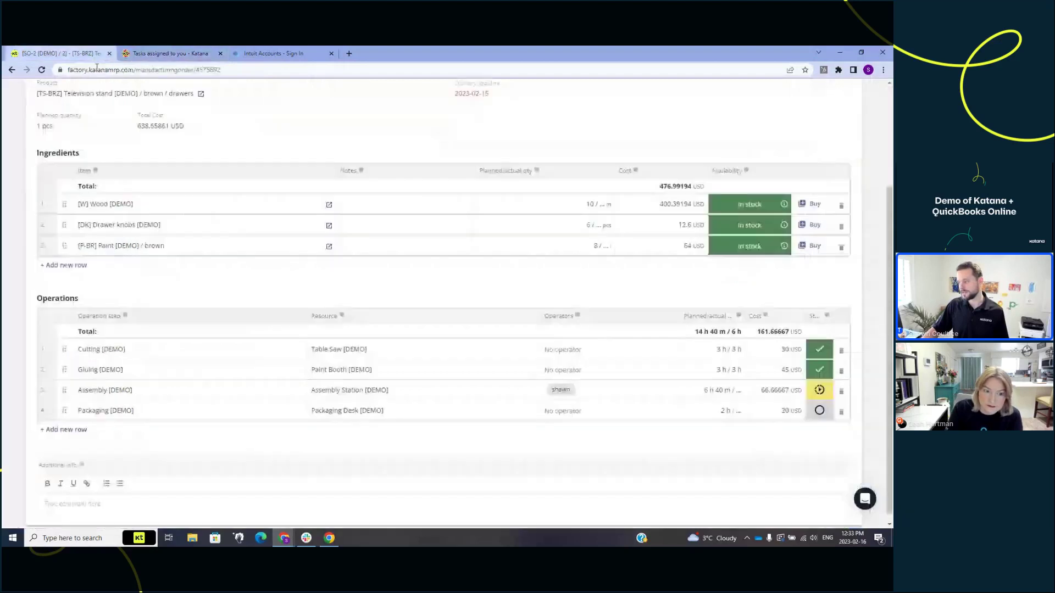
pyautogui.click(820, 389)
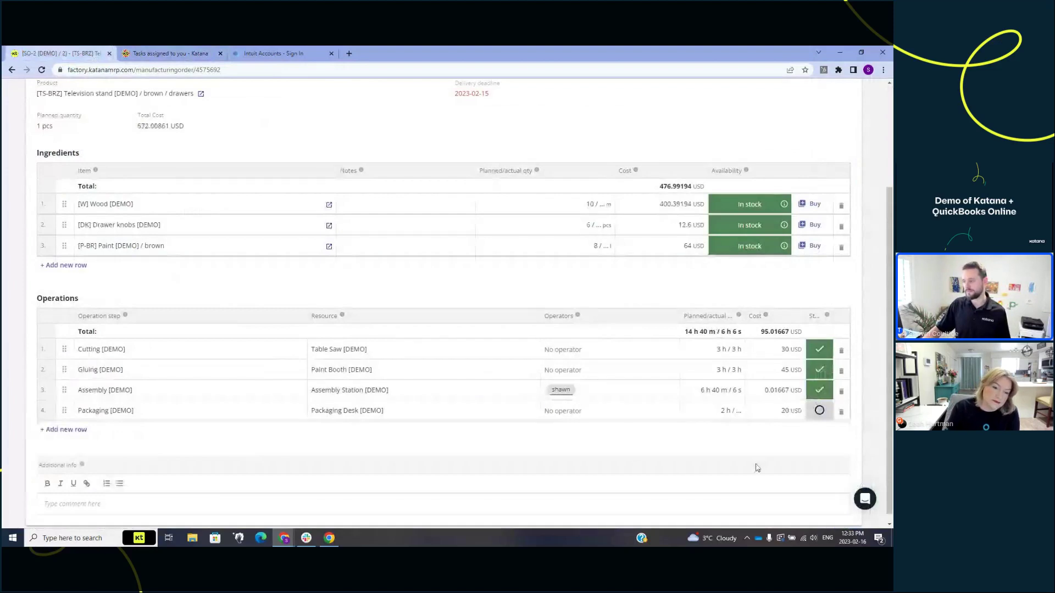
pyautogui.click(819, 411)
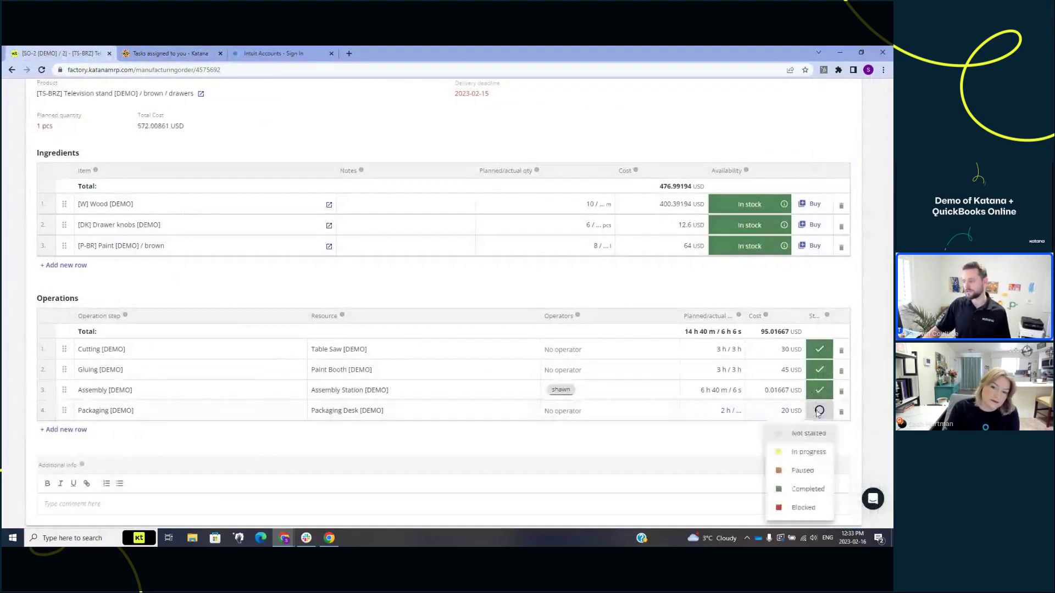
pyautogui.click(803, 487)
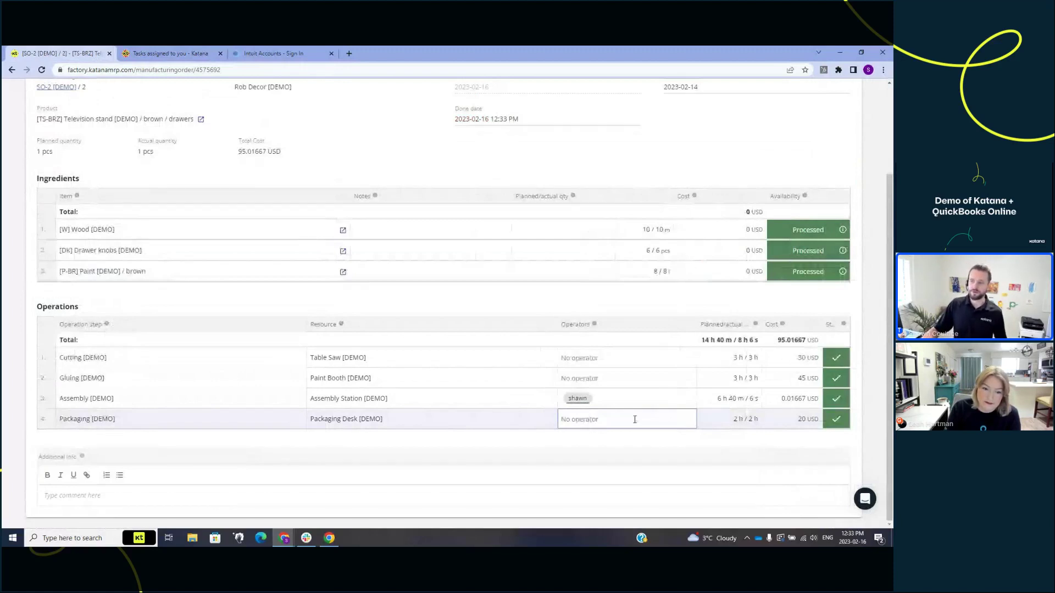
pyautogui.scroll(1, 634, 420)
pyautogui.scroll(1, 634, 419)
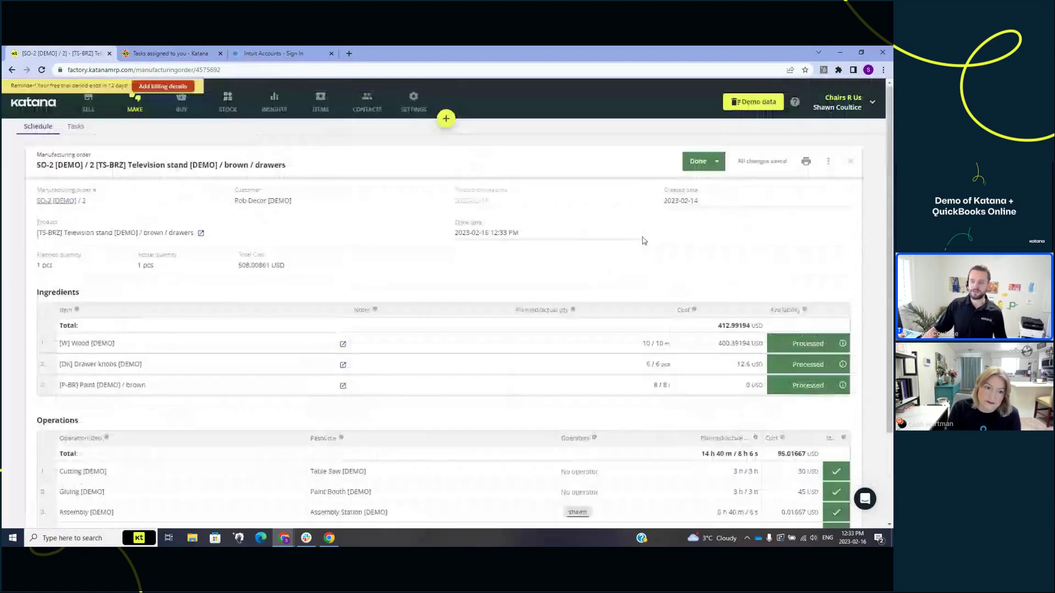
# In the open sales orders, set the first-ranked order's delivery status to Deliver all.
pyautogui.click(77, 110)
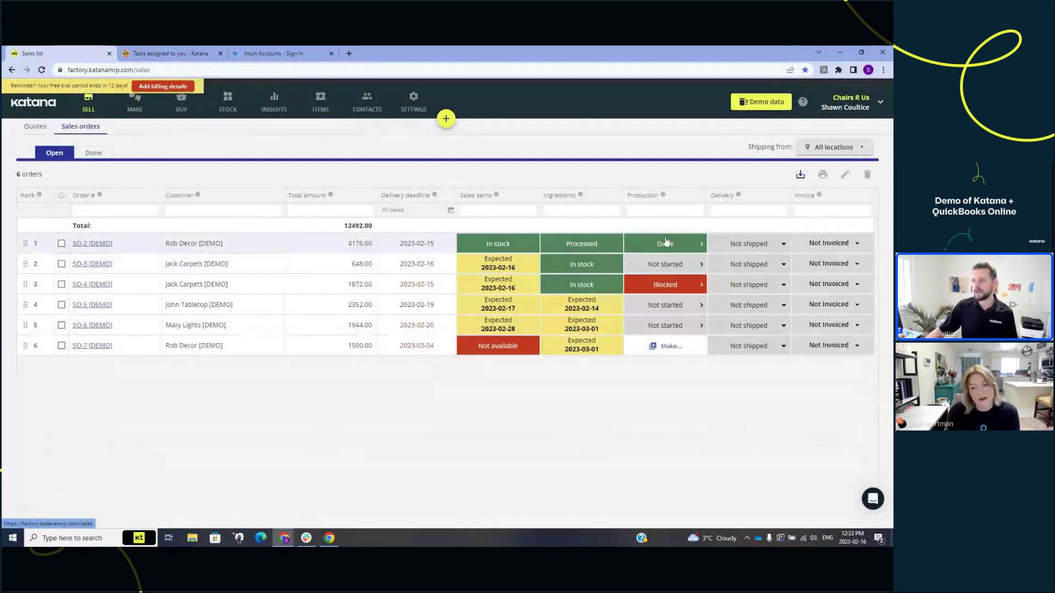
pyautogui.click(771, 243)
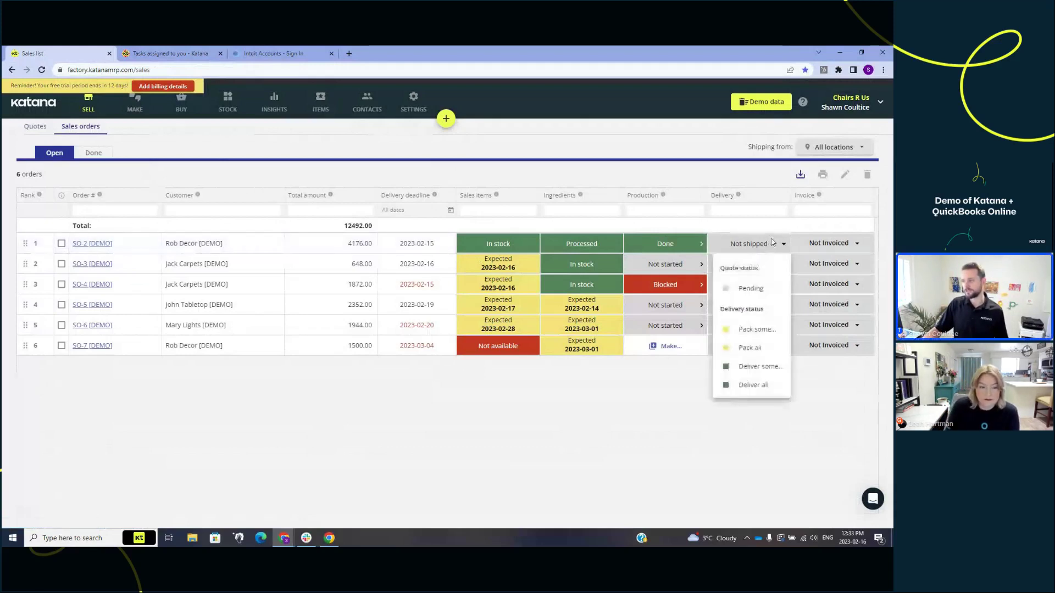
pyautogui.click(754, 385)
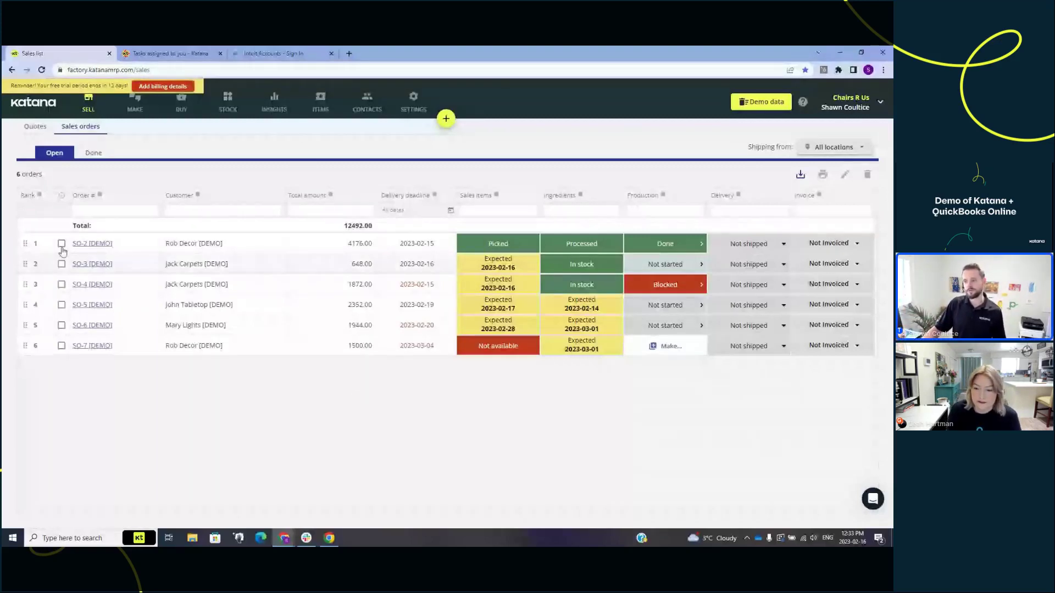
# Find the delivered order among the done sales orders and invoice all of it.
pyautogui.click(97, 154)
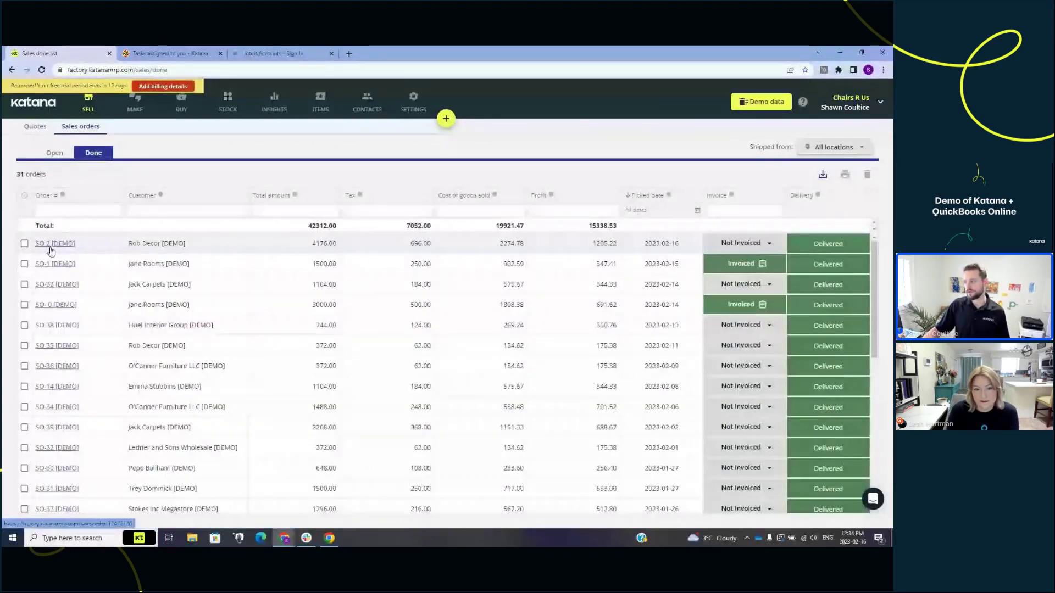
pyautogui.click(741, 243)
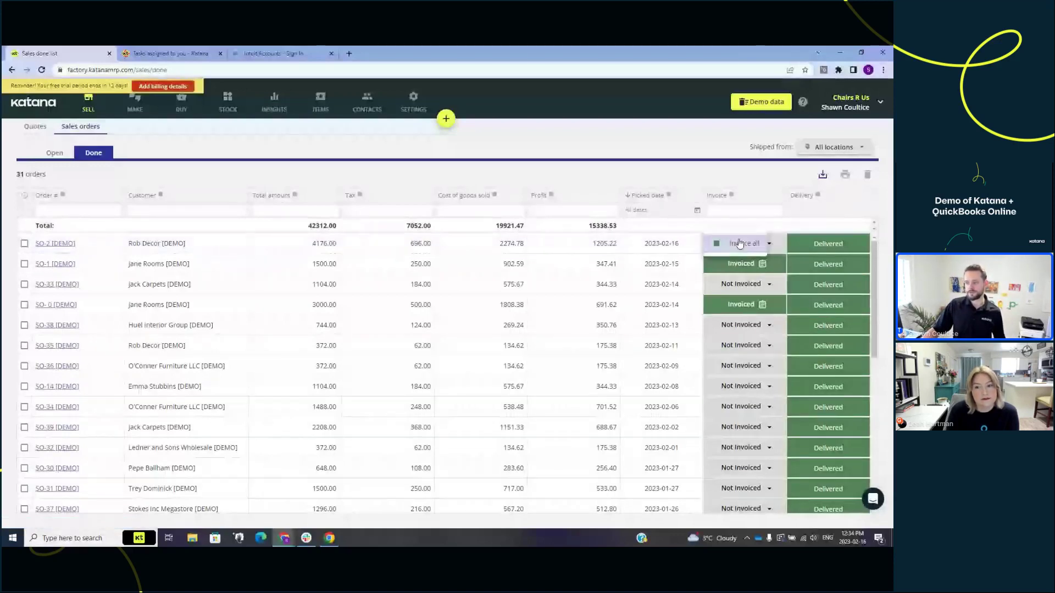
pyautogui.click(740, 243)
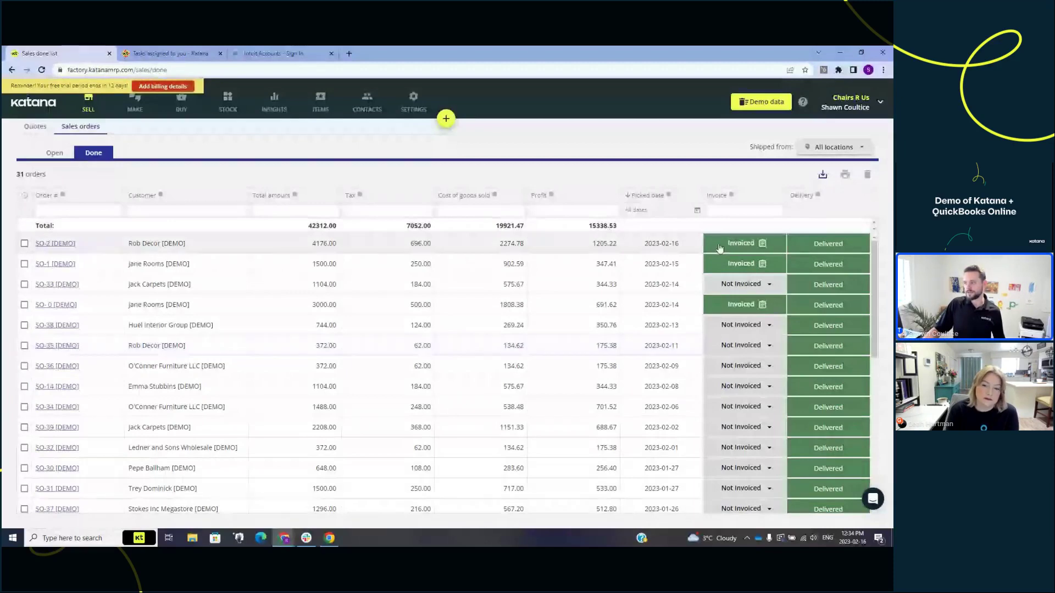
# Follow the order's invoice link to QuickBooks, sign in with the saved account and select the company Chairs R Us.
pyautogui.click(761, 243)
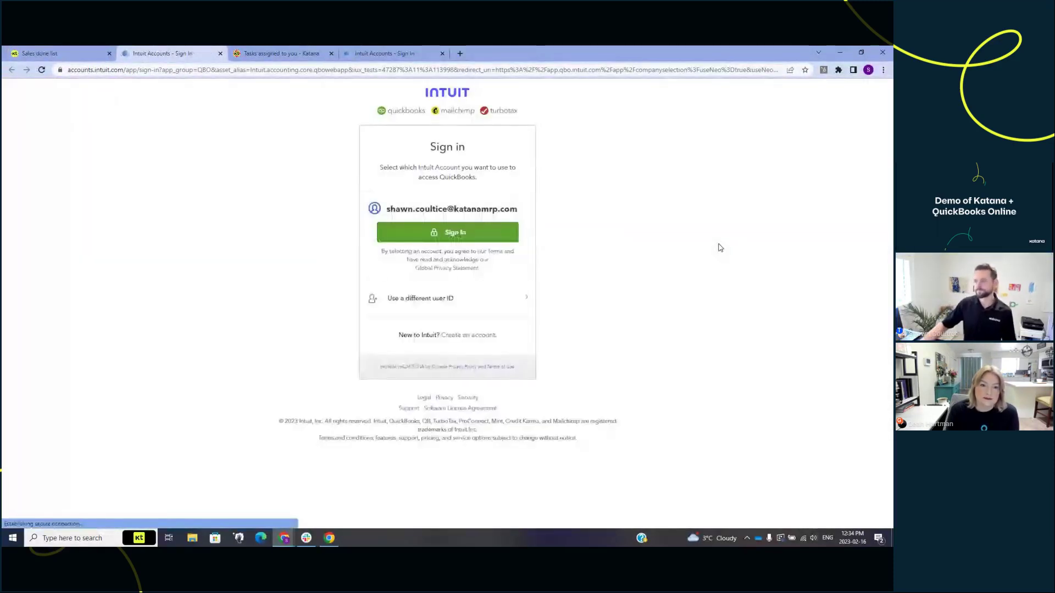
pyautogui.click(429, 234)
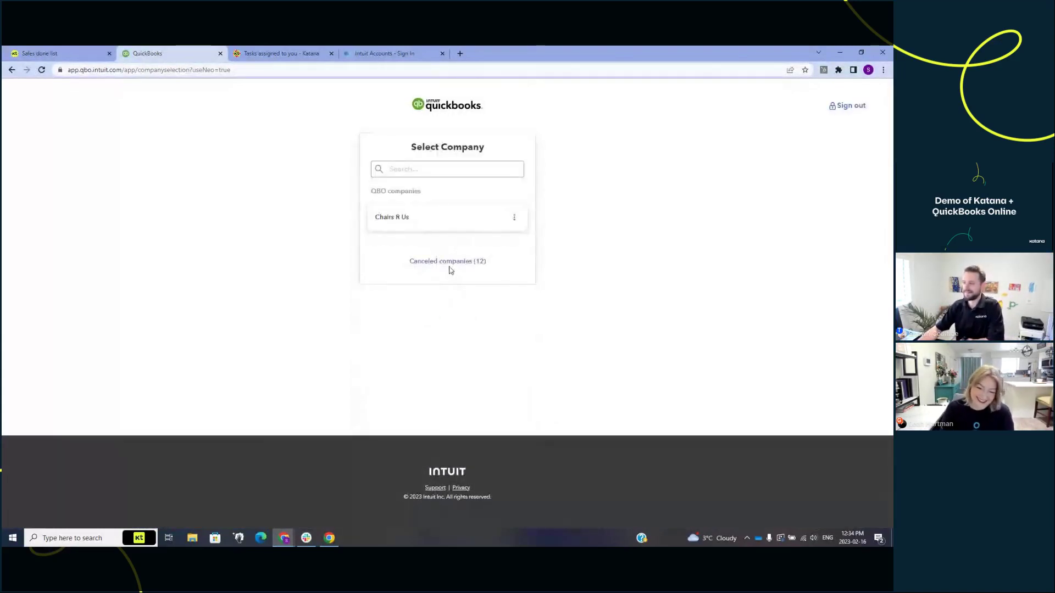
pyautogui.click(394, 221)
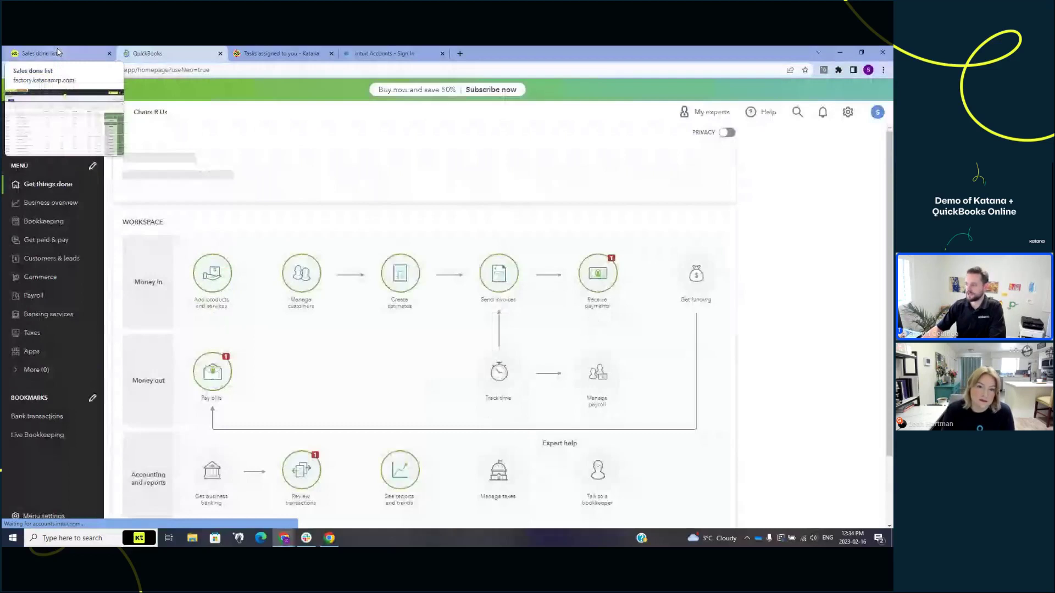
# Reopen the order's QuickBooks invoice from Katana's done sales orders, review its line items and open its transaction journal.
pyautogui.click(58, 52)
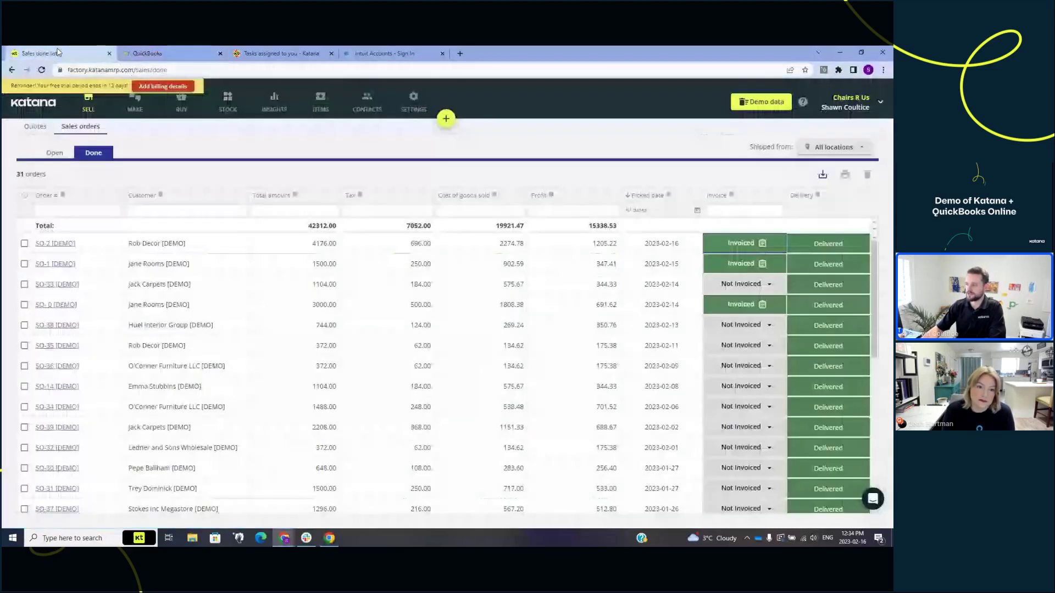
pyautogui.click(743, 243)
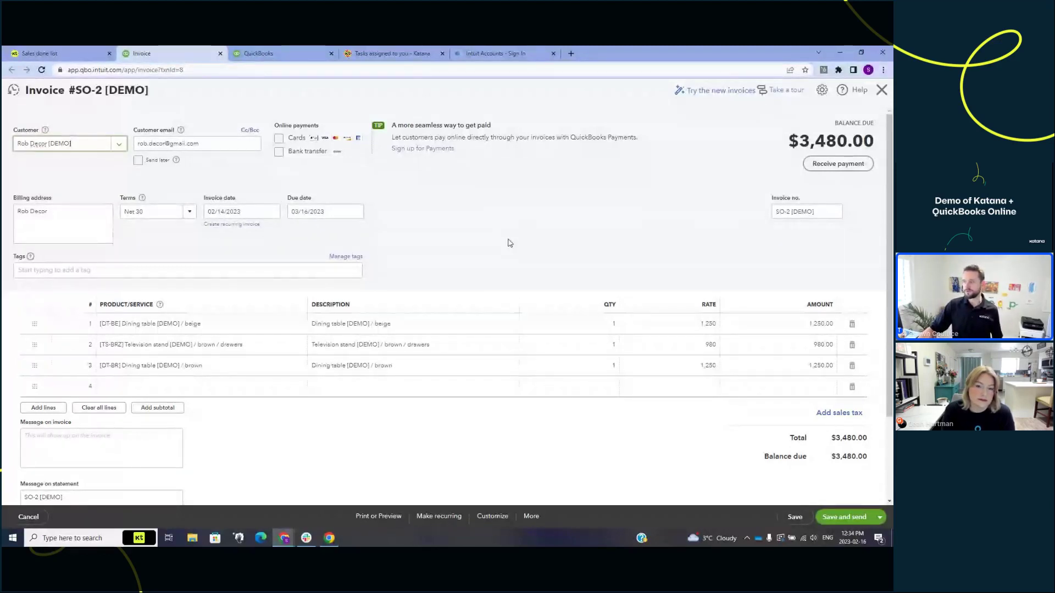
pyautogui.scroll(-2, 510, 243)
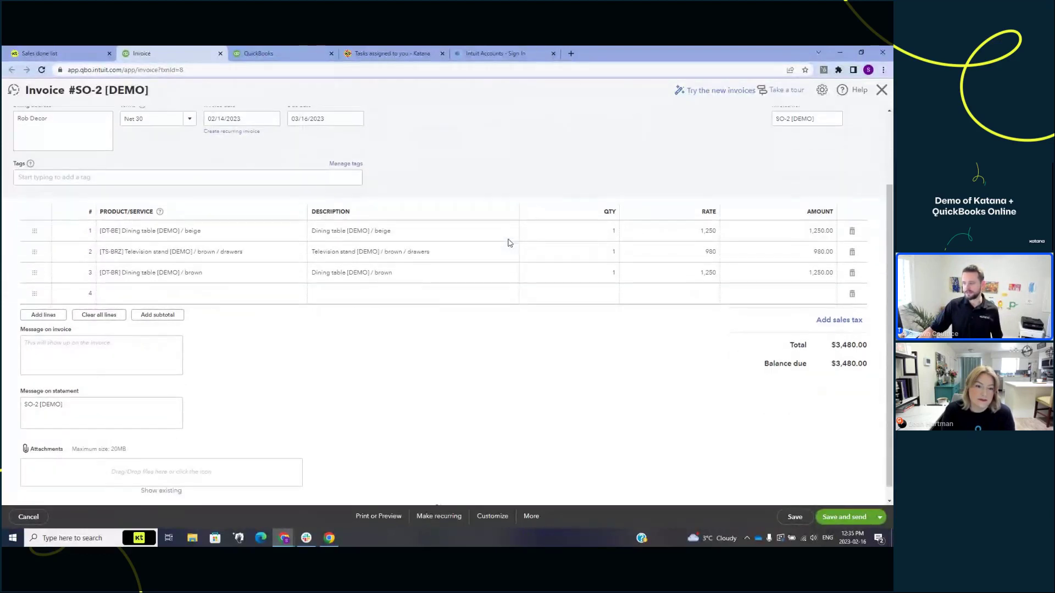
pyautogui.scroll(1, 509, 243)
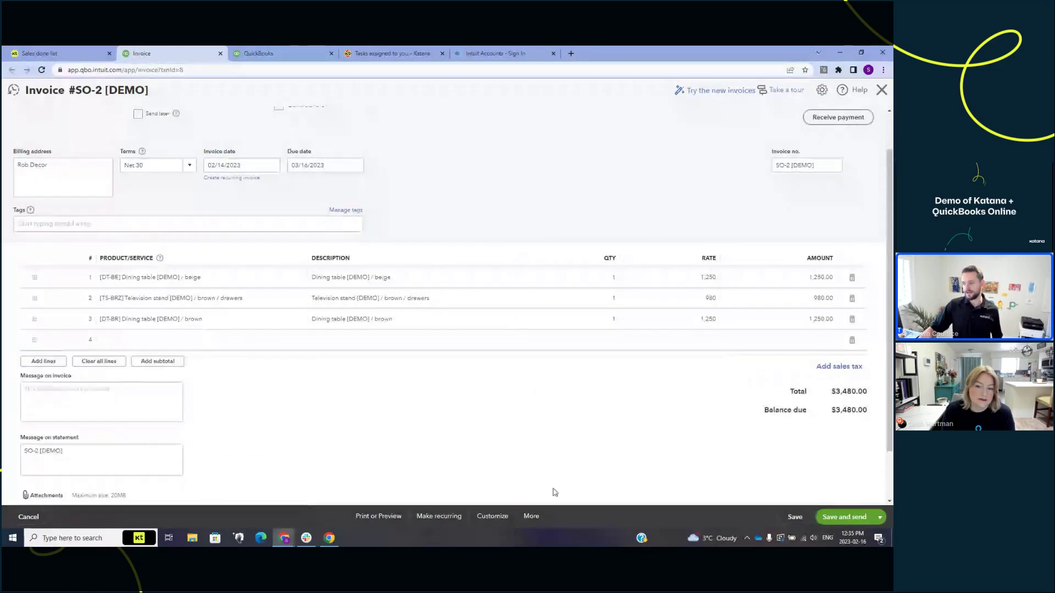
pyautogui.click(532, 516)
pyautogui.click(530, 470)
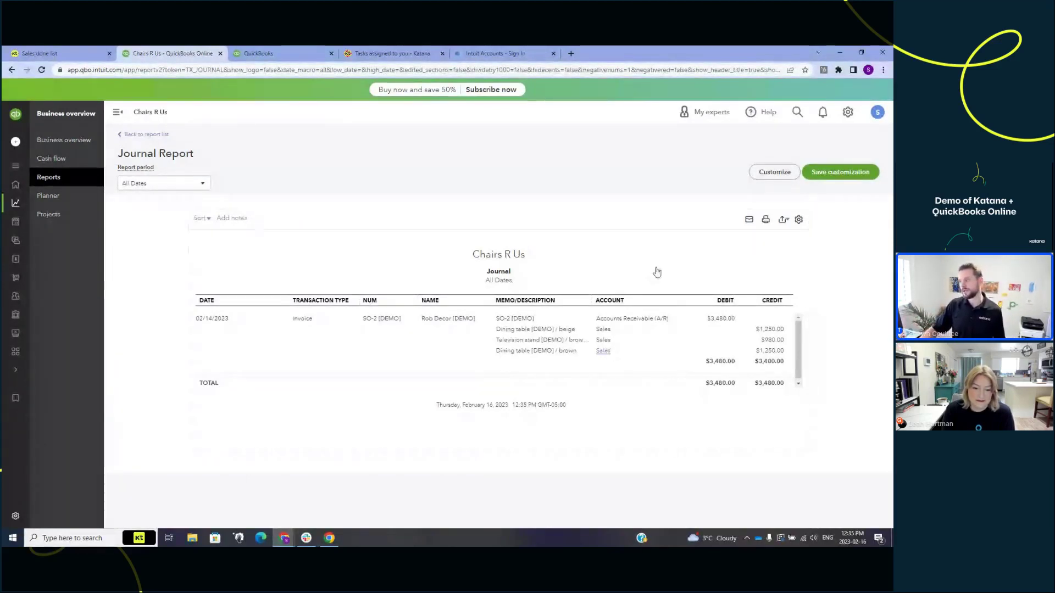
# Filter the chart of accounts for "in", examine the Inventory Asset register, and switch back to Katana's done sales orders.
pyautogui.click(849, 113)
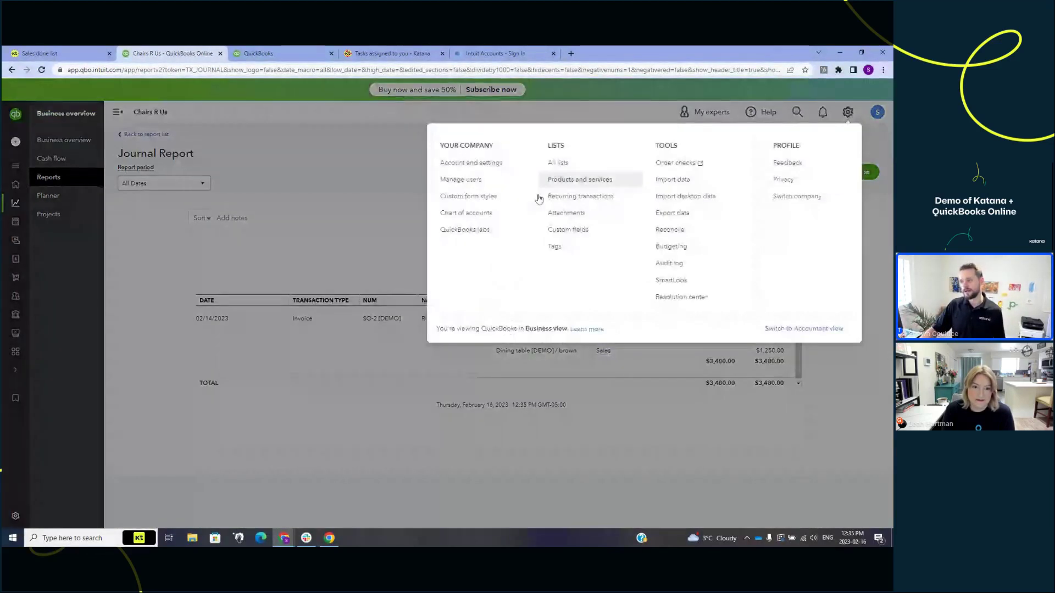
pyautogui.click(503, 214)
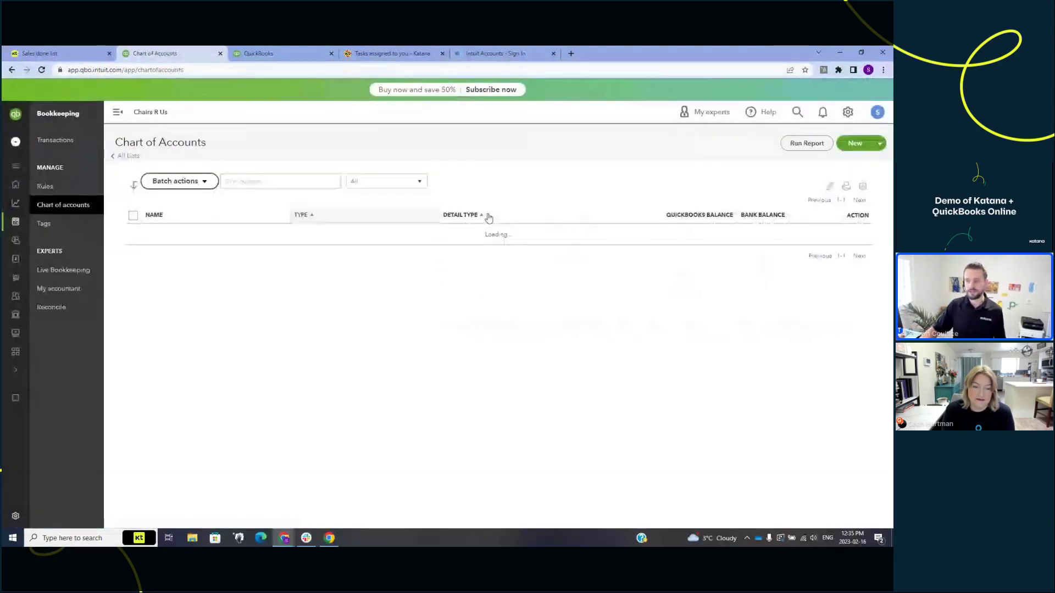
pyautogui.click(250, 213)
pyautogui.write('in')
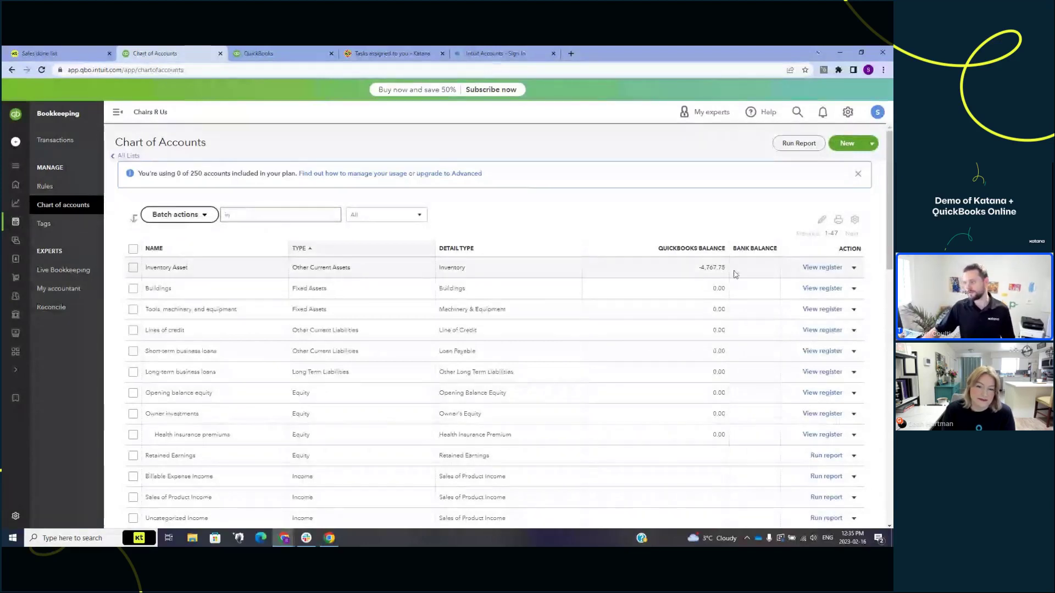
pyautogui.click(816, 269)
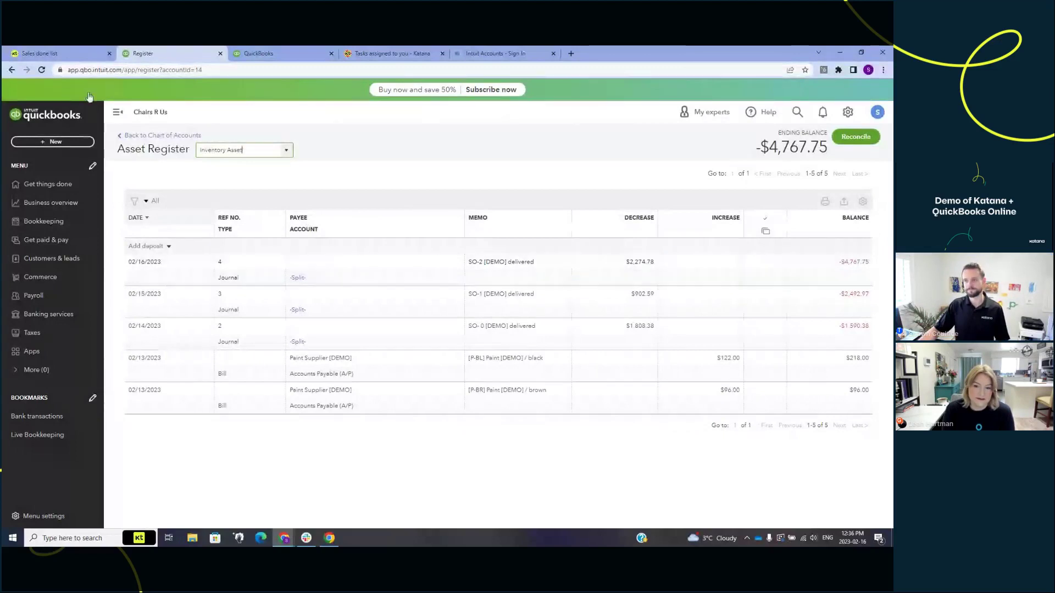
pyautogui.click(62, 58)
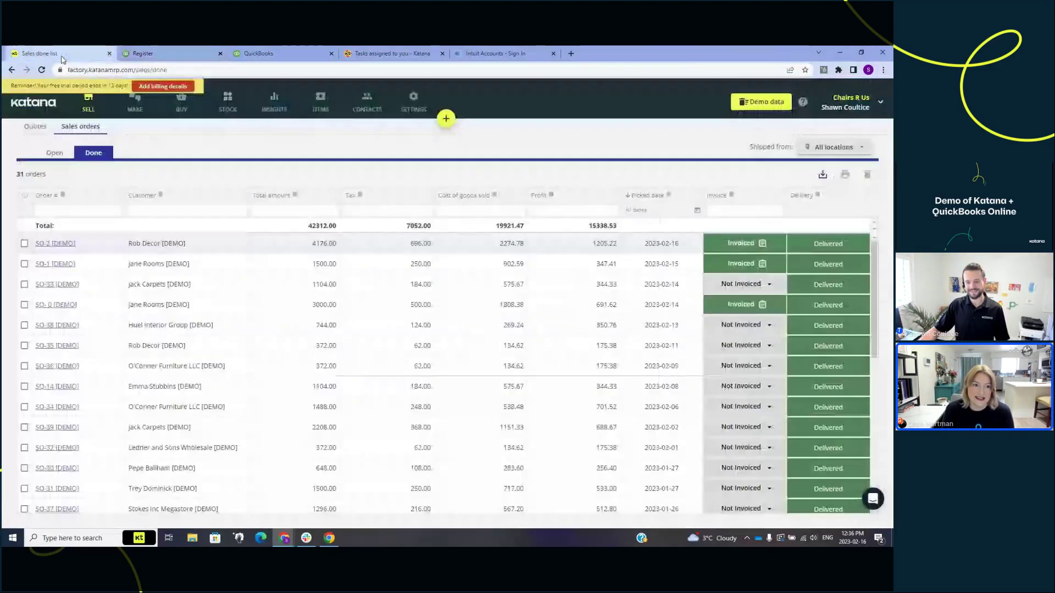